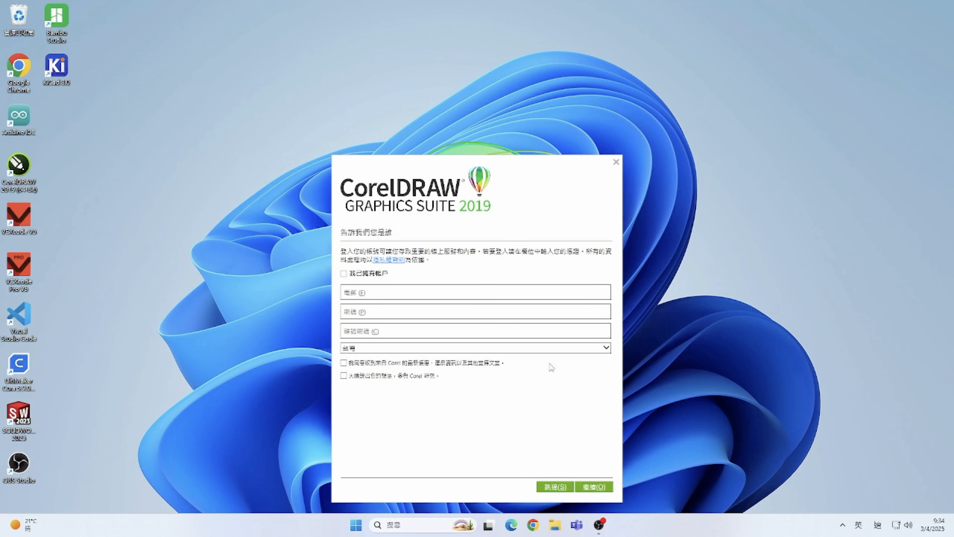
Skip the account sign-in and open the drawing candy2 from the Downloads folder.
click(552, 487)
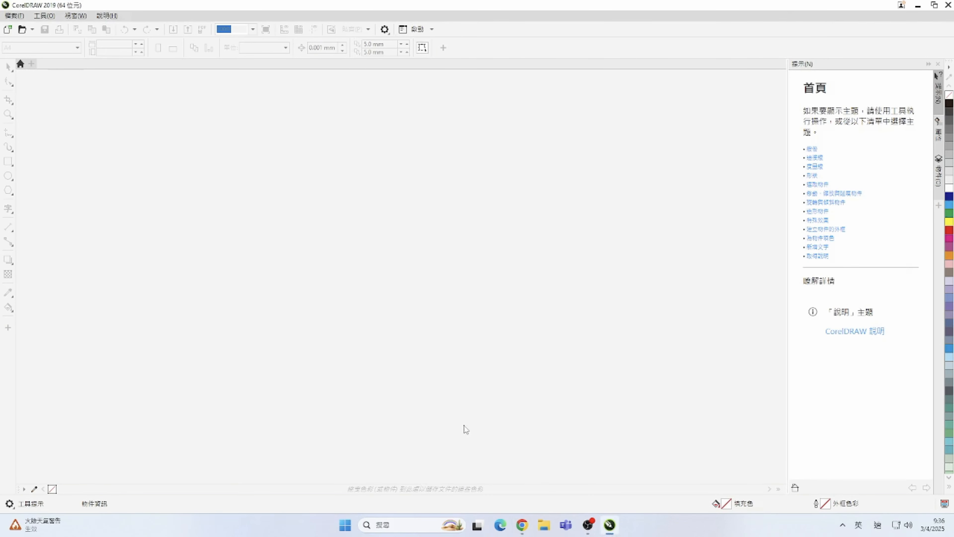
click(22, 29)
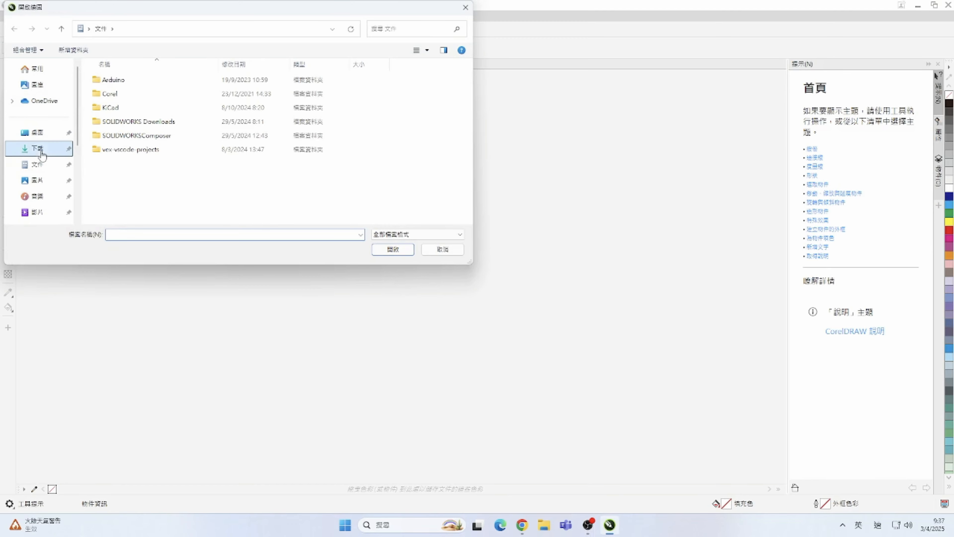
click(38, 148)
click(139, 93)
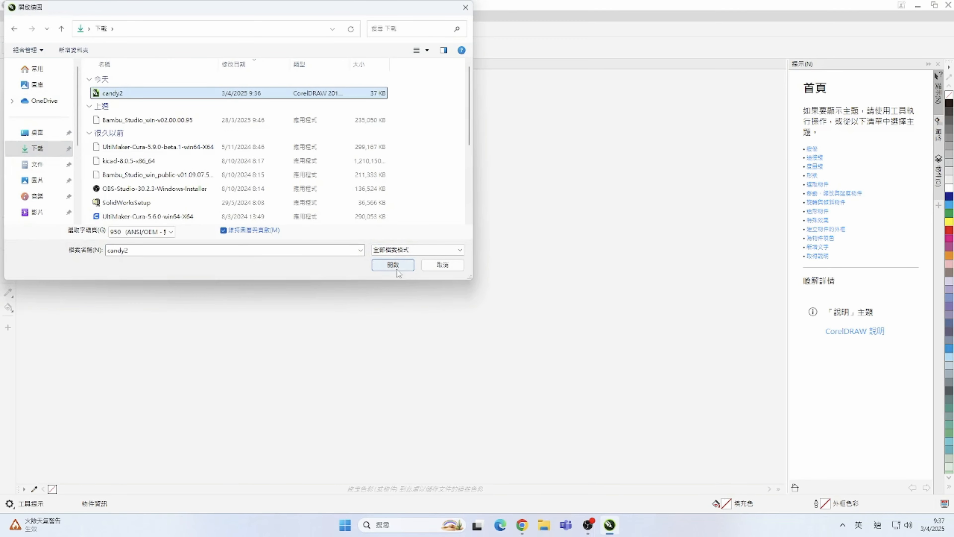
click(395, 265)
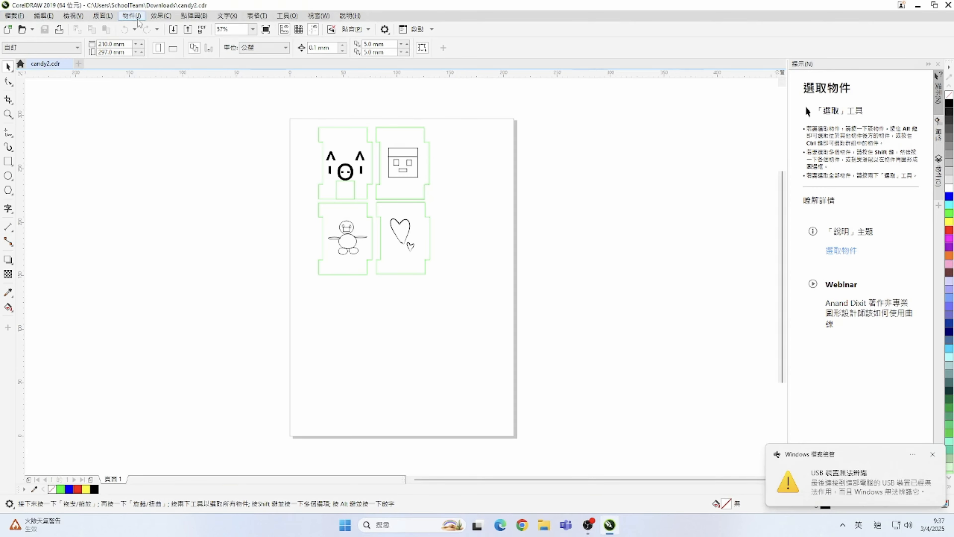
Preview the print job, choose C180II-4.16-01 as the printer in the print options, and close the preview.
click(15, 17)
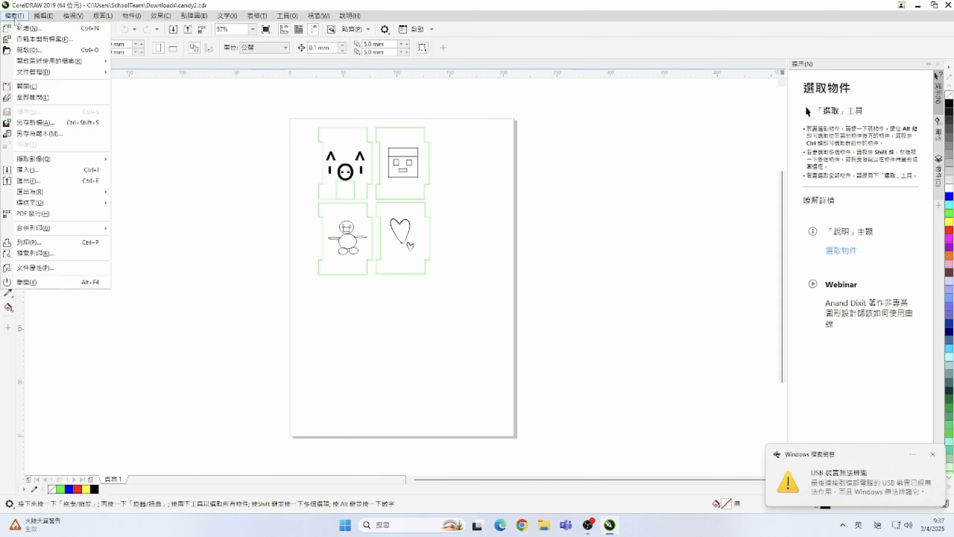
click(36, 254)
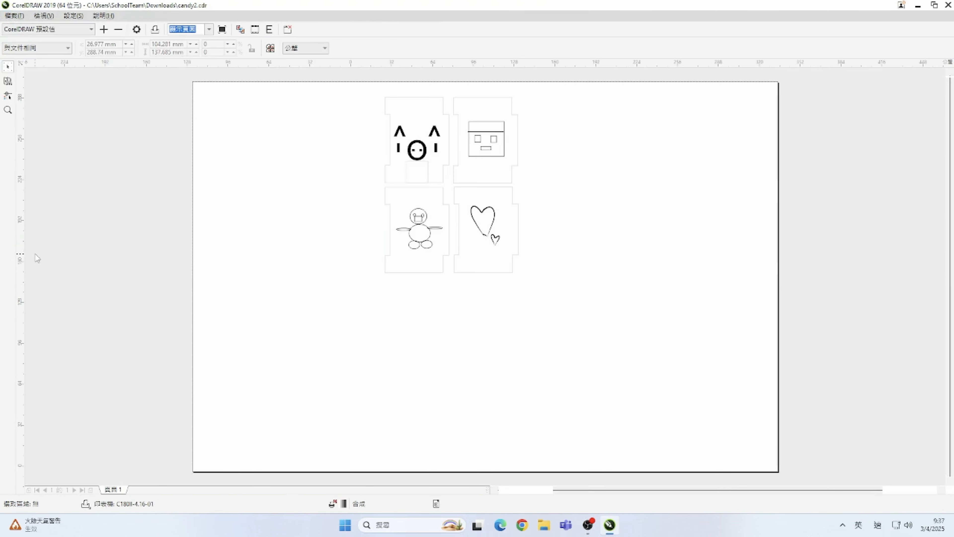
click(138, 30)
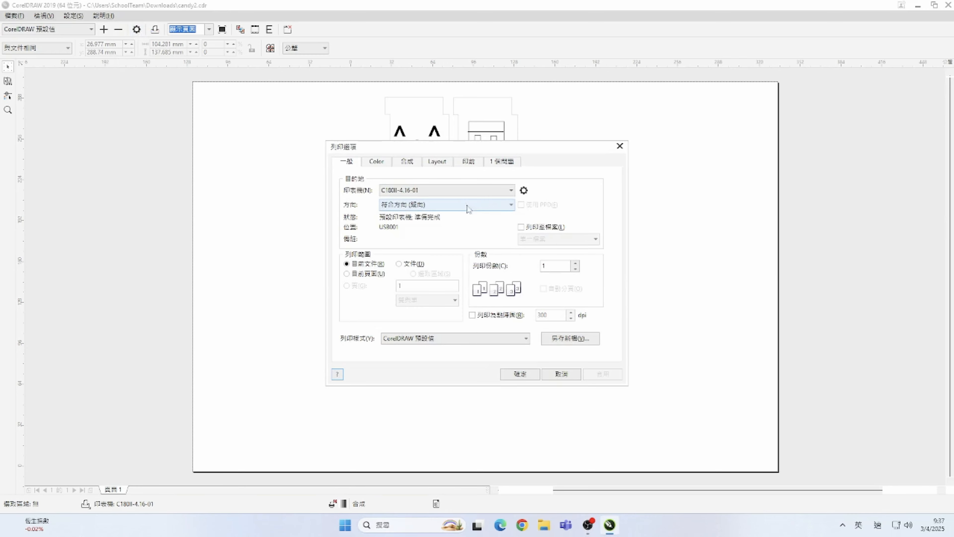
click(494, 196)
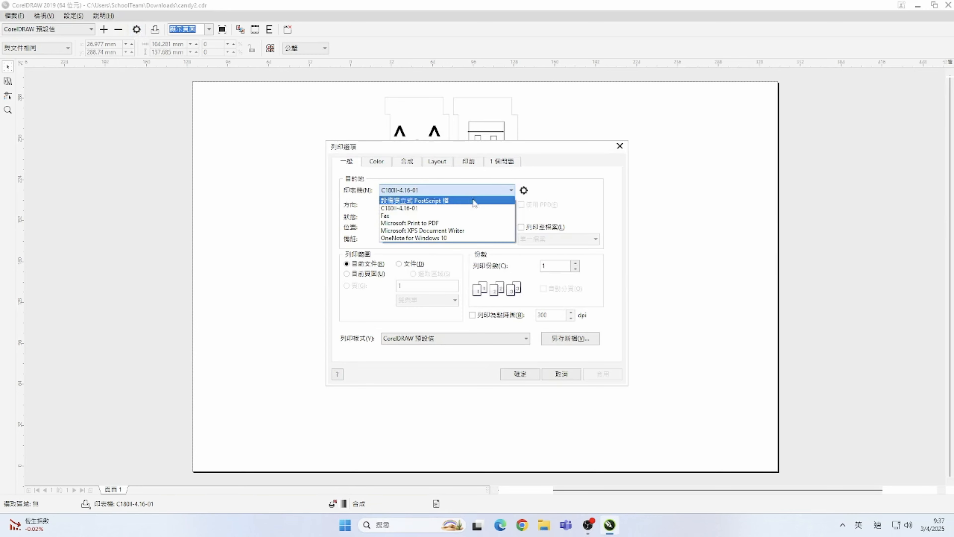
click(461, 211)
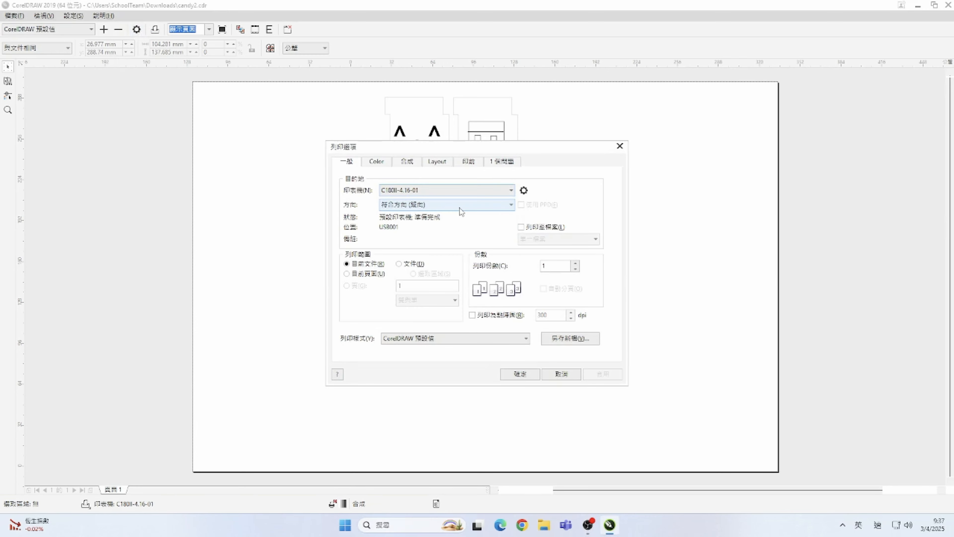
click(517, 375)
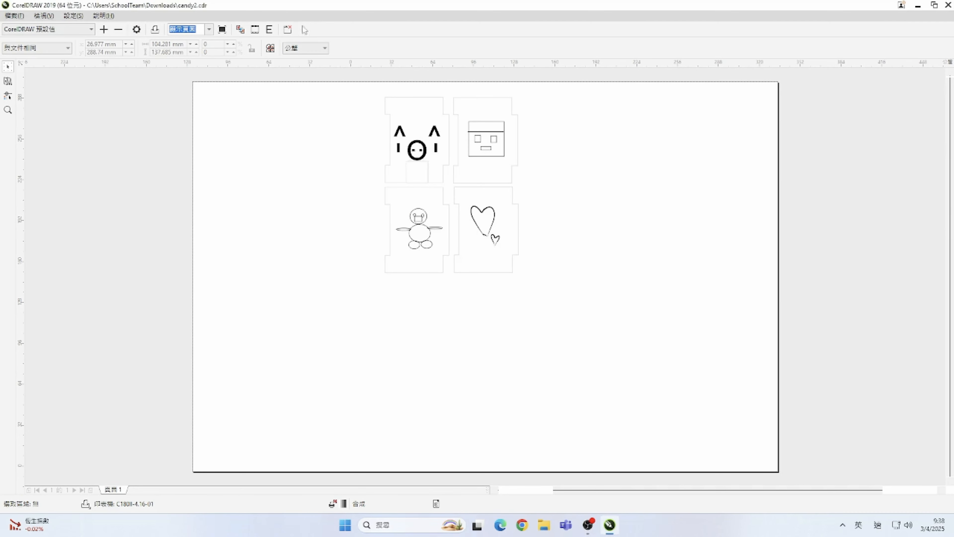
click(288, 30)
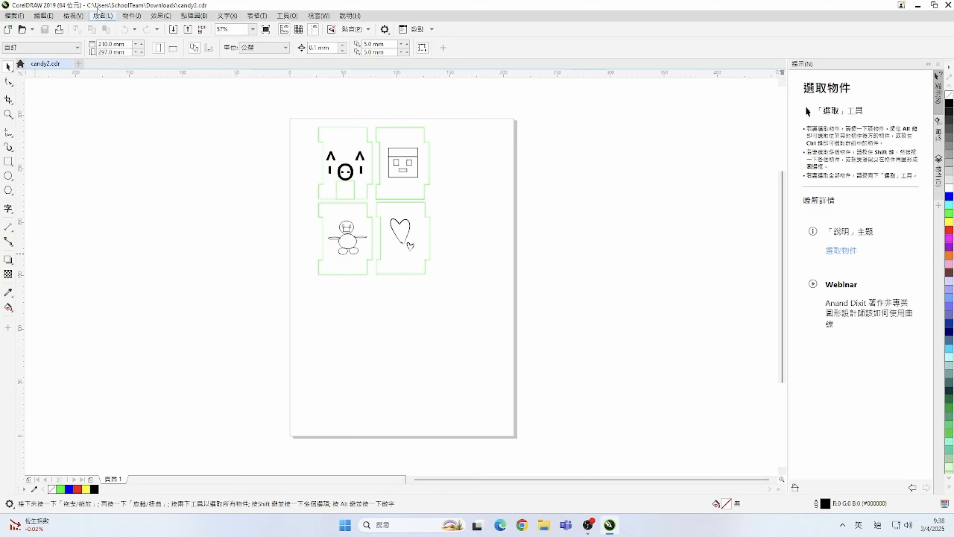
Set the page size from the printer, giving a 450 x 305 mm page.
click(103, 17)
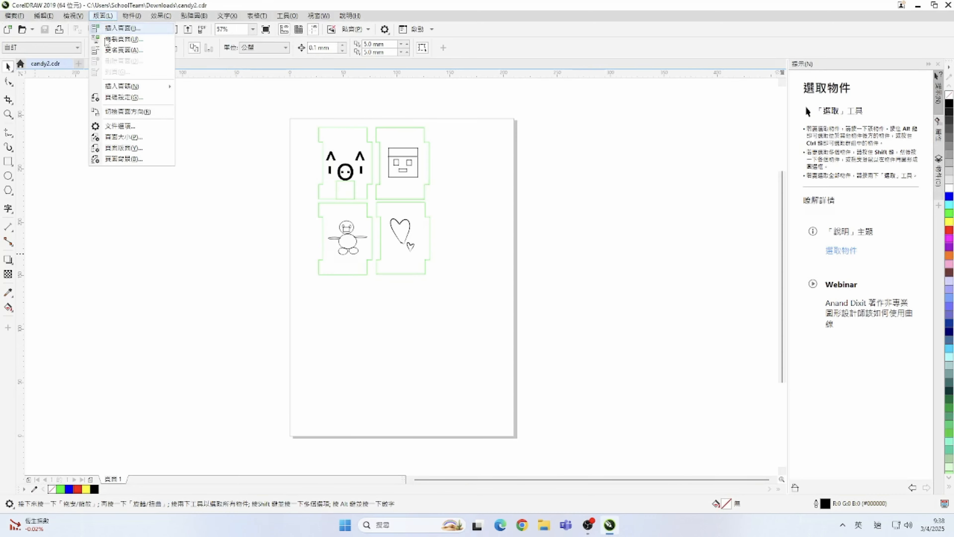
click(106, 141)
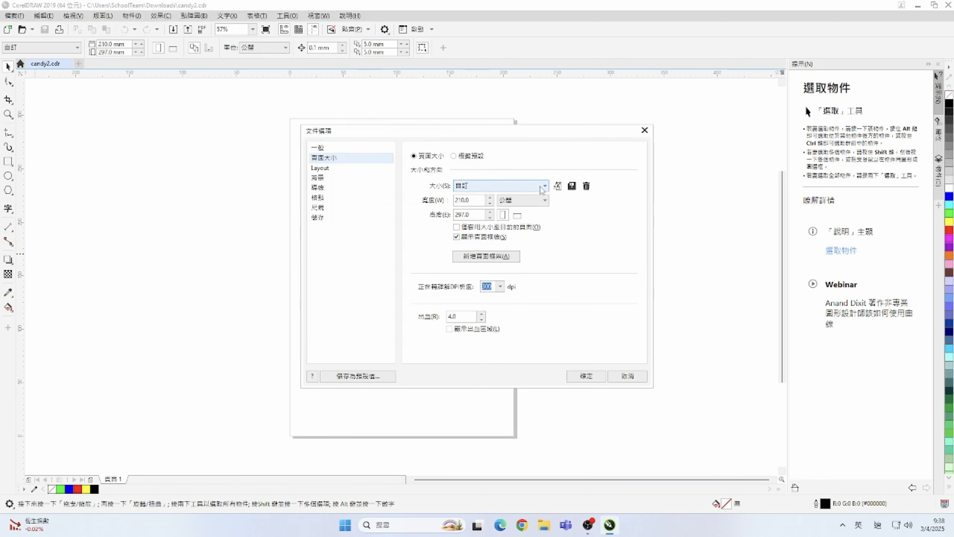
click(558, 186)
click(586, 377)
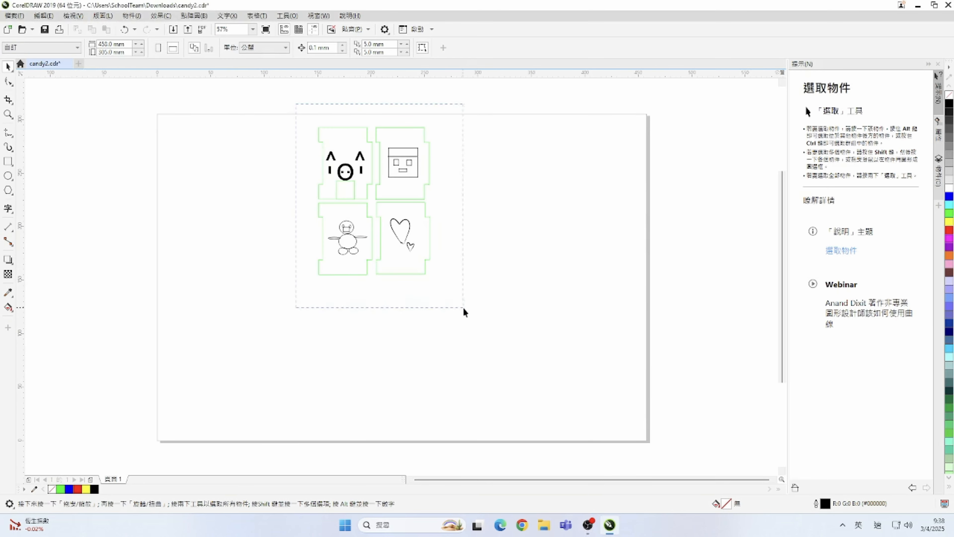
Move all four panels together with their artwork into the page's upper-left corner.
drag(463, 309, 464, 309)
drag(350, 131, 193, 121)
scroll(141, 127, up, 3)
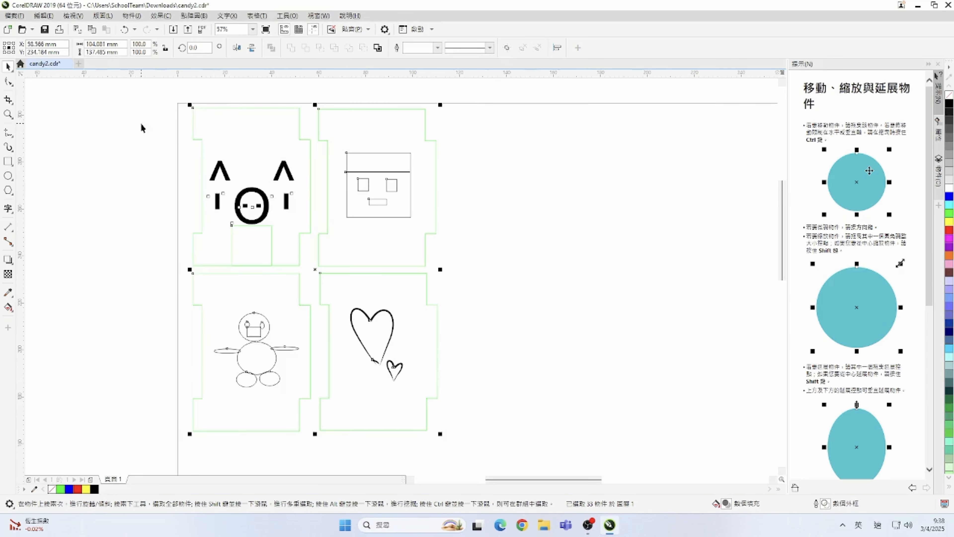
Set the outline width of the two upper green panel outlines to hairline (極細線).
click(244, 108)
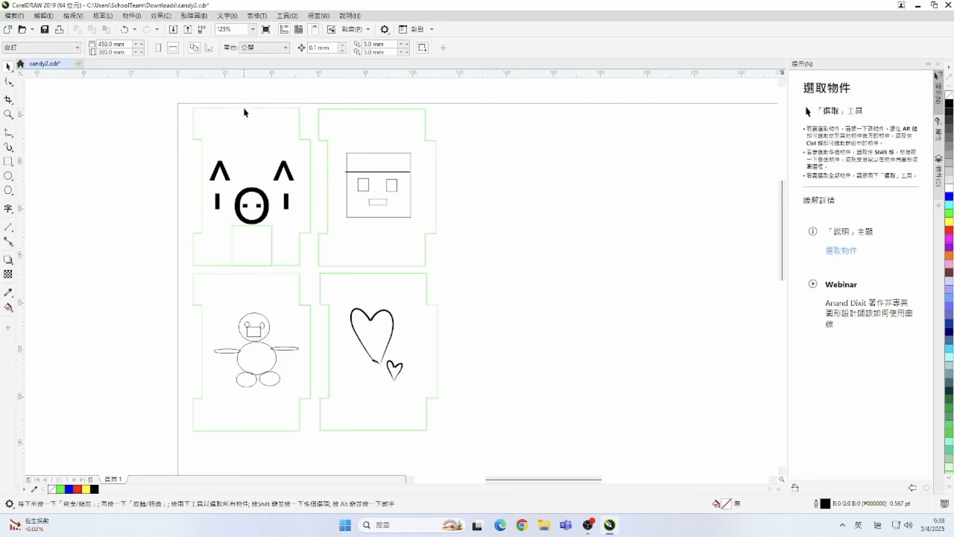
click(244, 109)
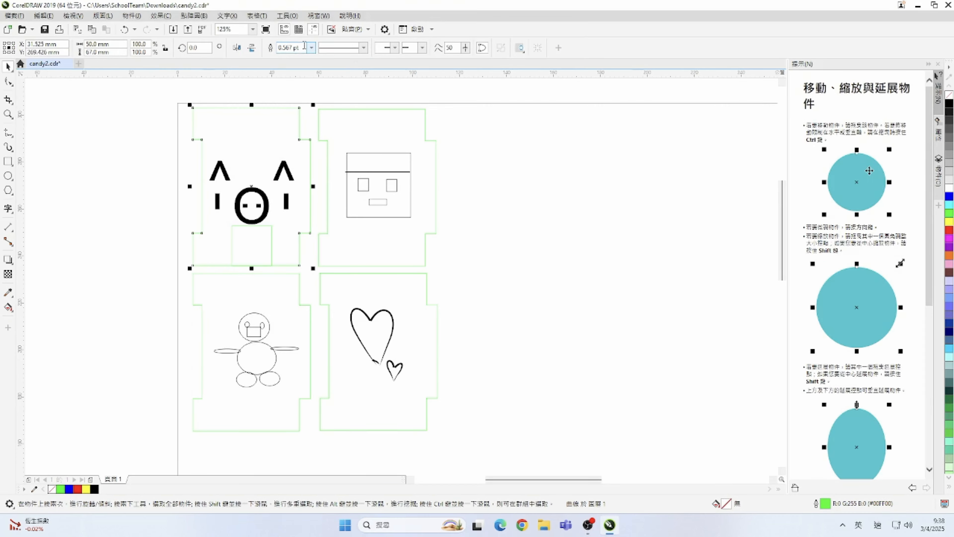
click(312, 50)
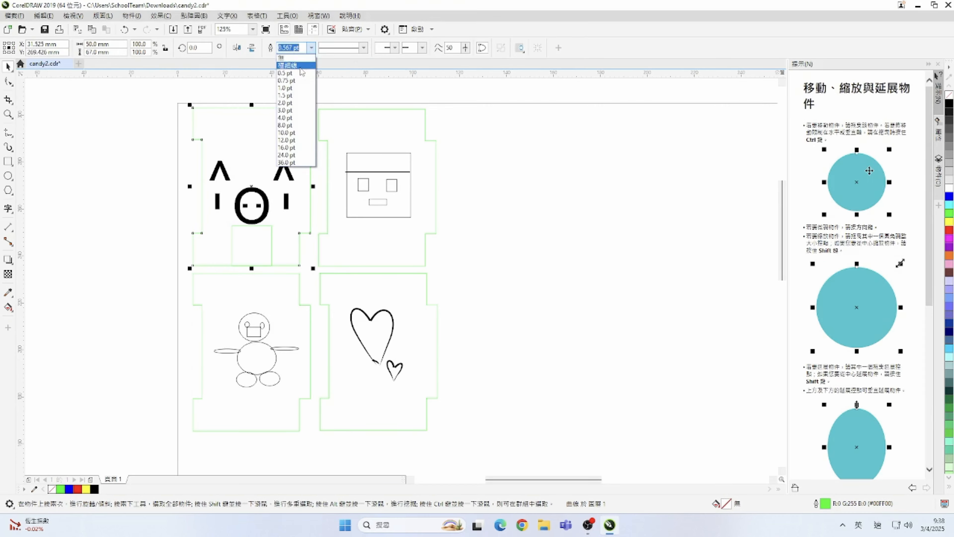
click(289, 65)
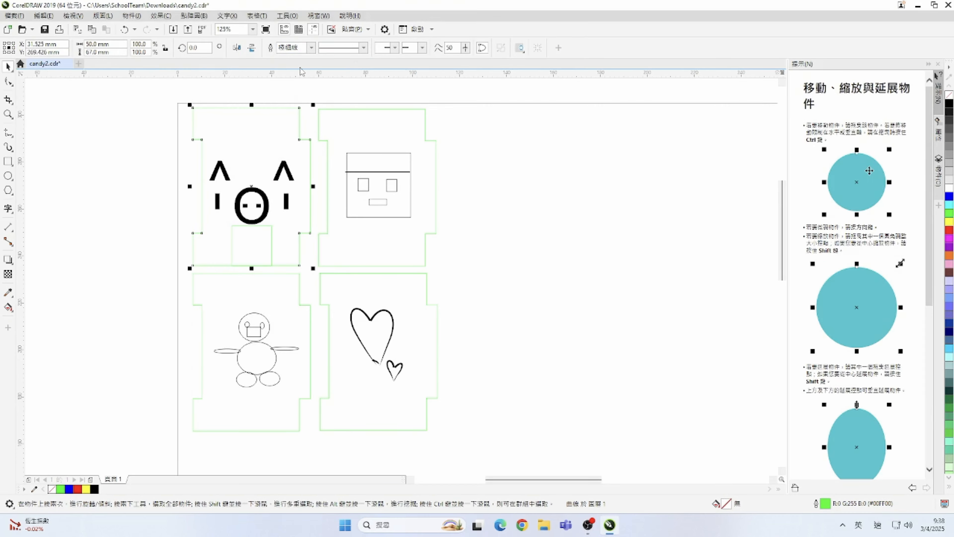
click(337, 110)
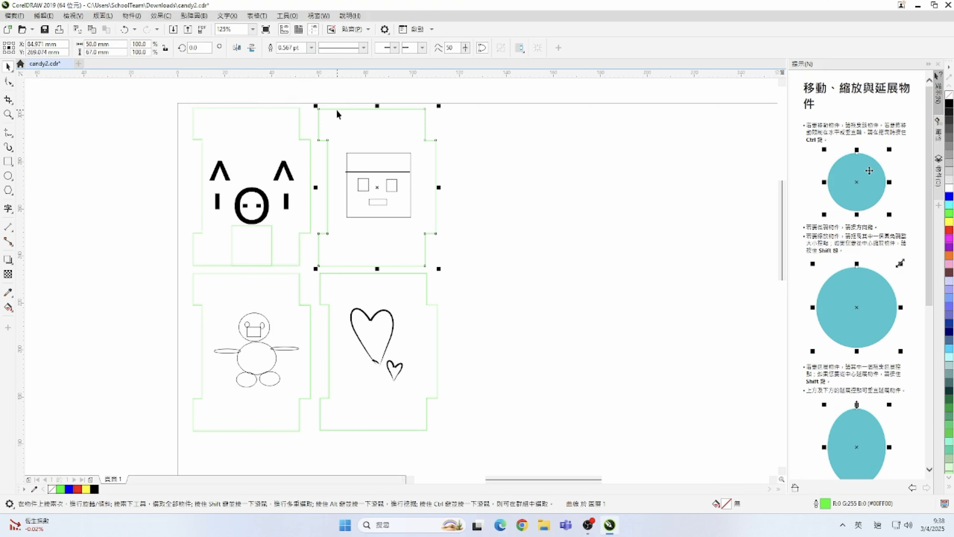
click(312, 47)
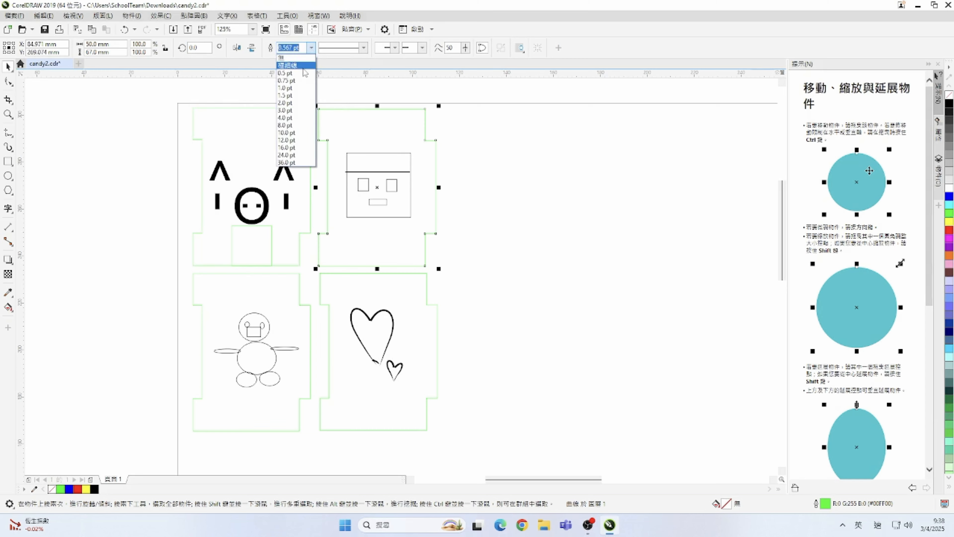
click(292, 65)
Set the outline width of the two lower green panel outlines to hairline (極細線).
click(294, 274)
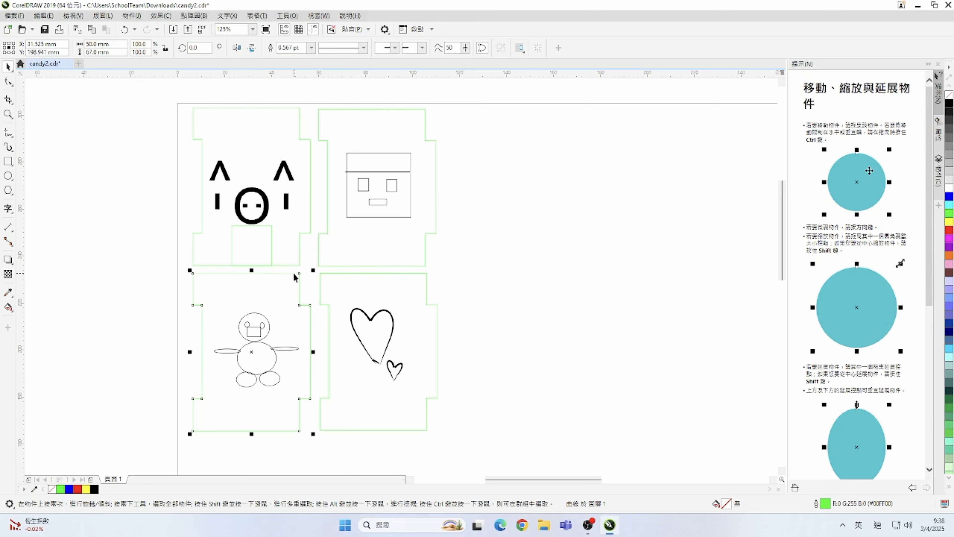
click(312, 48)
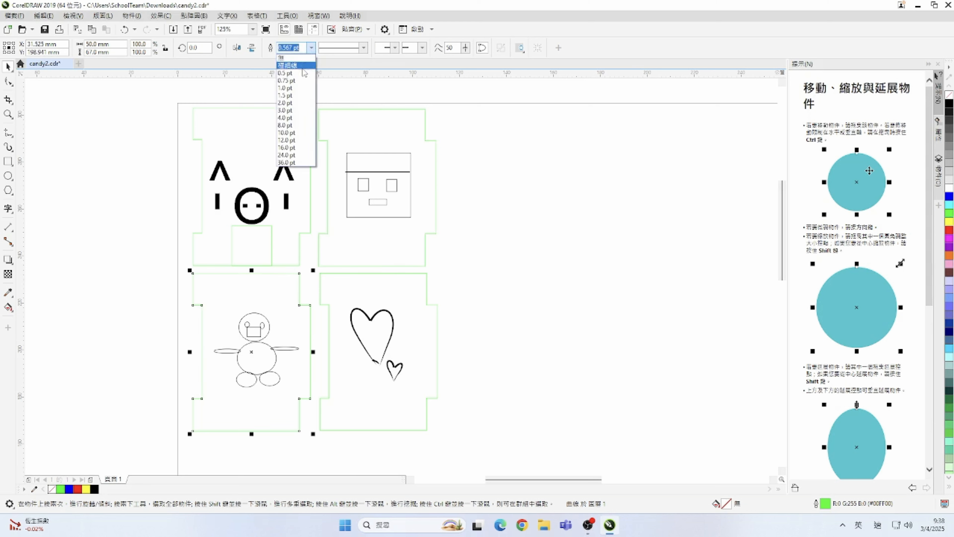
key(Escape)
click(427, 287)
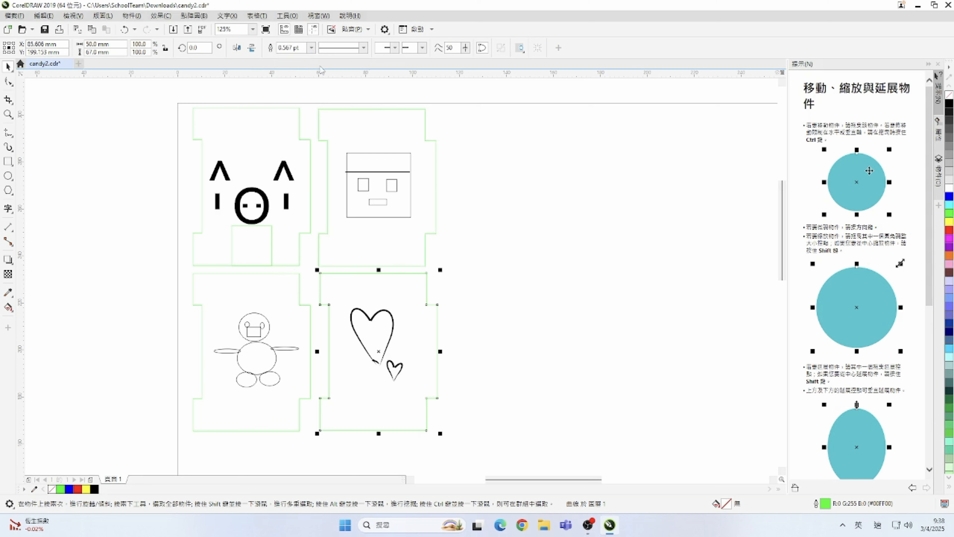
click(312, 48)
click(291, 65)
Remove the bottom edge segment under the small square in the pig panel with Virtual Segment Delete, leaving an open notch.
click(271, 231)
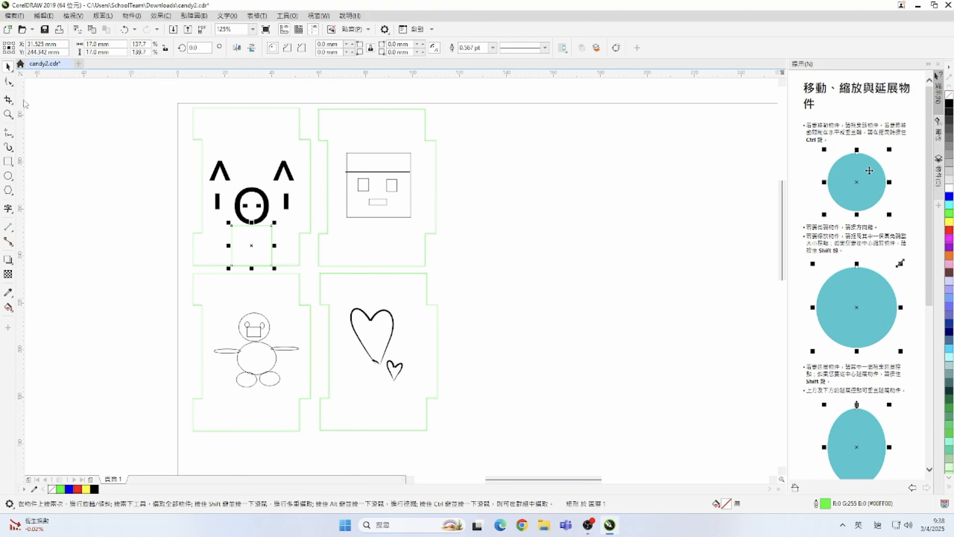
click(8, 100)
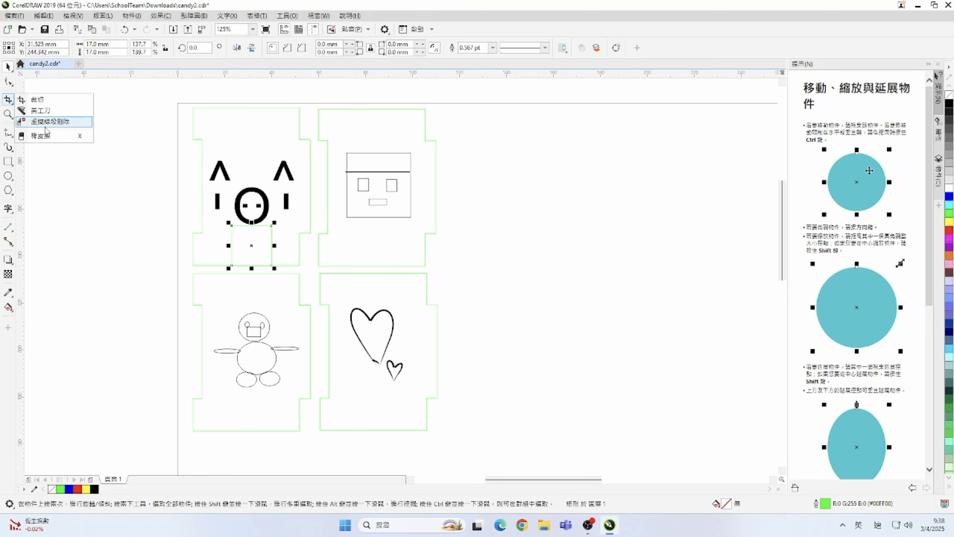
click(50, 122)
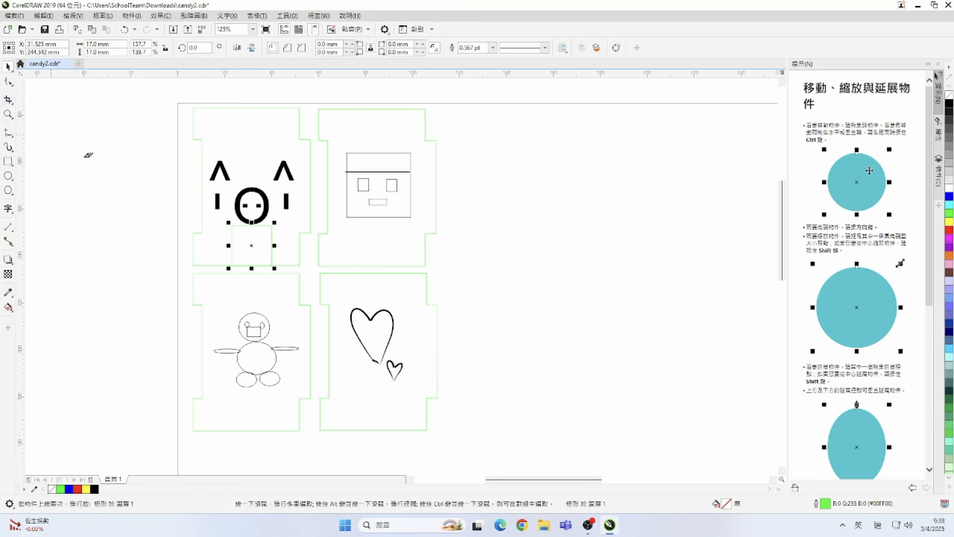
click(243, 265)
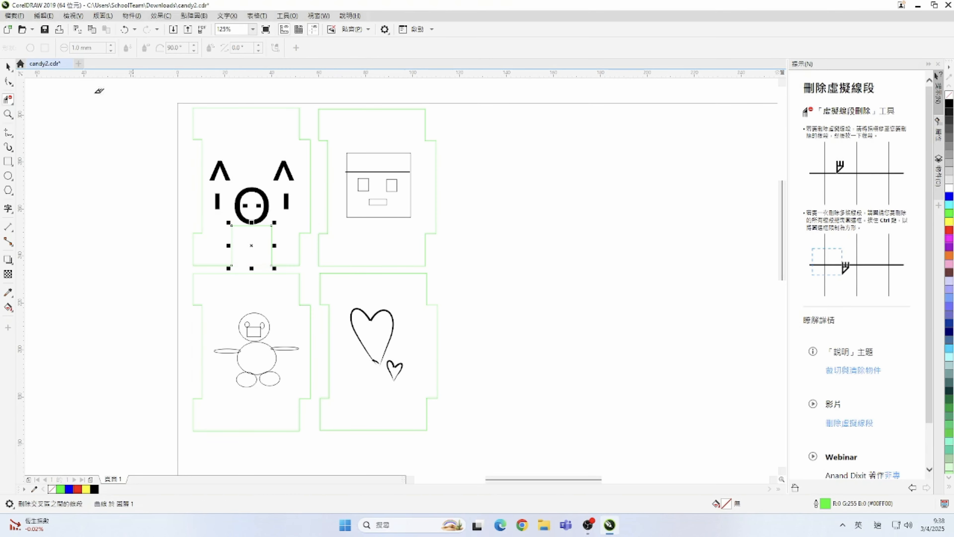
click(8, 66)
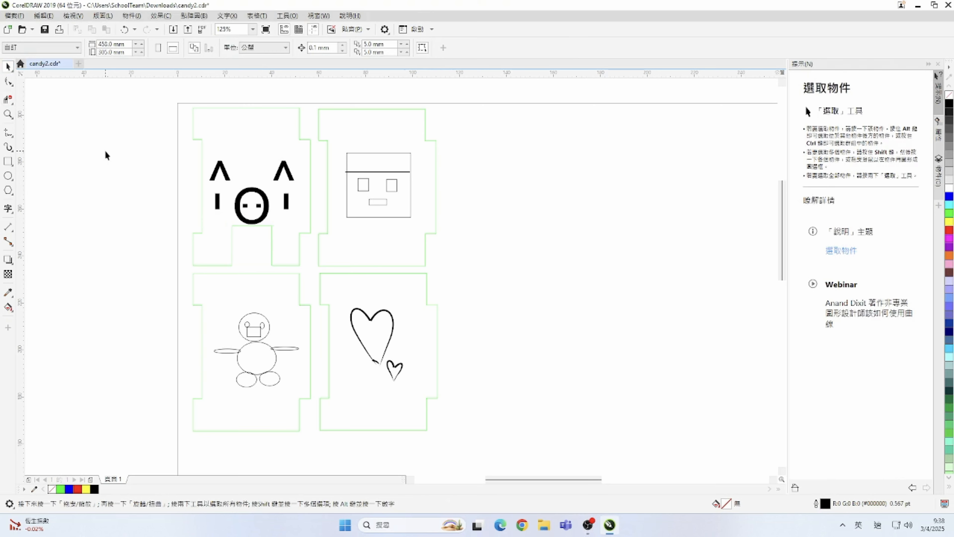
Set the outline width of the square face's mouth and both eyes to hairline (極細線), then select both eyes together.
click(378, 201)
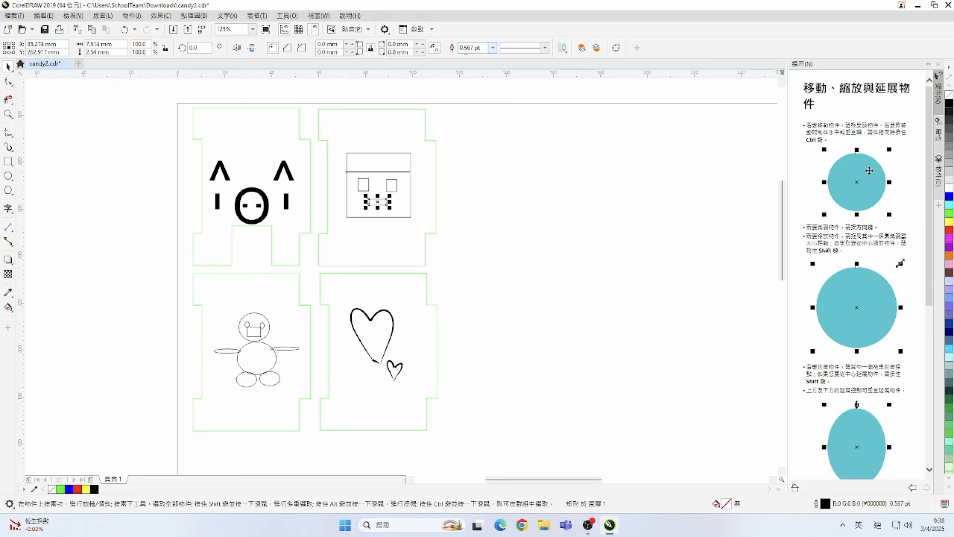
click(493, 47)
click(470, 57)
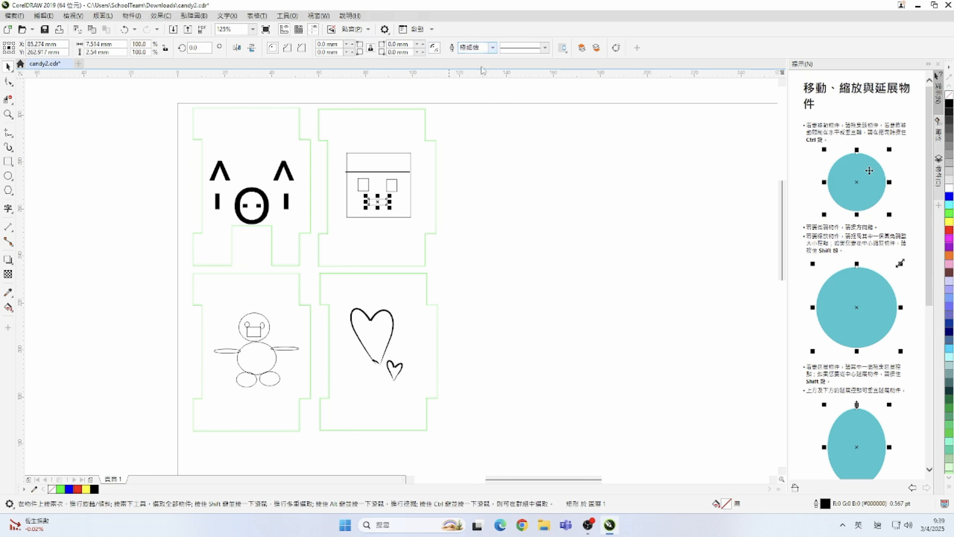
click(369, 188)
click(492, 48)
click(483, 74)
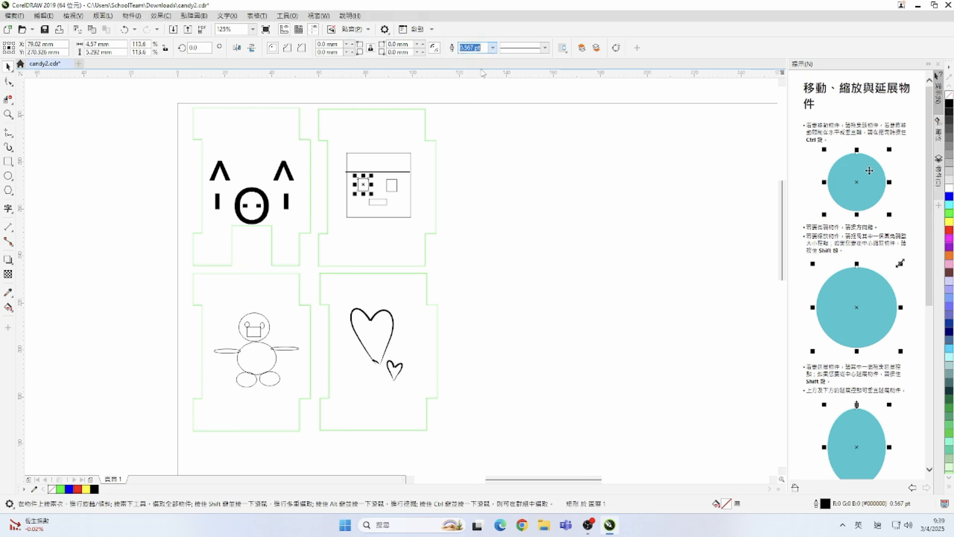
click(395, 190)
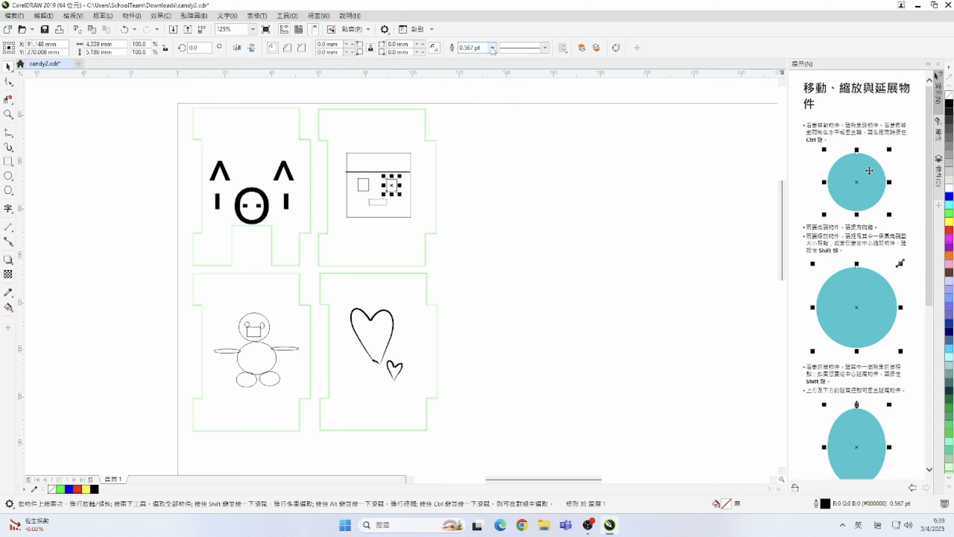
click(492, 48)
click(484, 68)
click(475, 205)
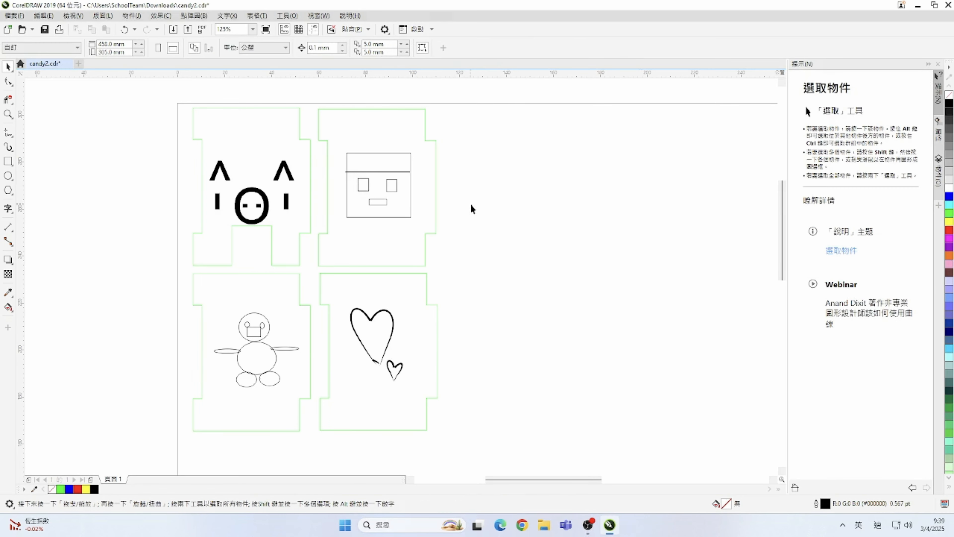
drag(352, 183, 352, 181)
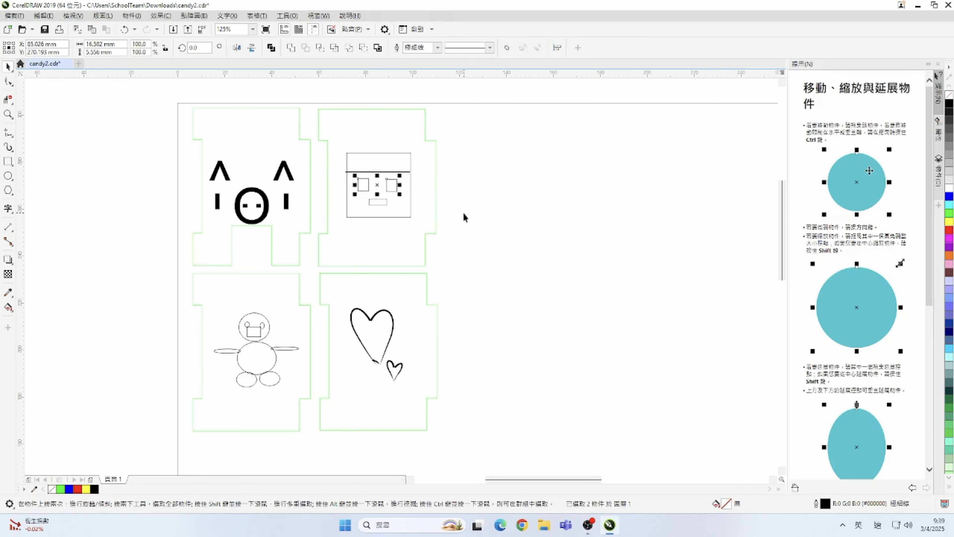
Change the outline colour of the square face's two eyes and mouth to red (R:255 G:0 B:0).
drag(465, 214, 351, 177)
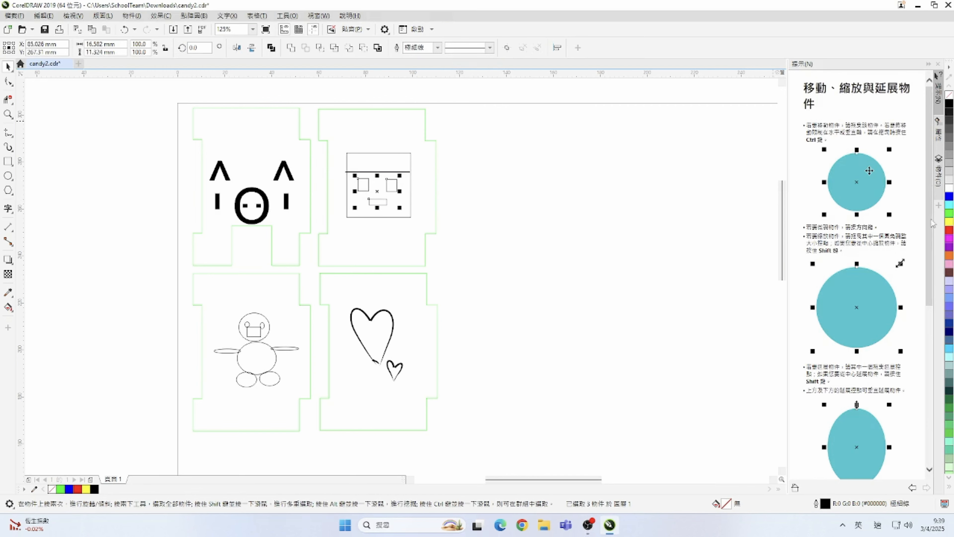
right_click(950, 230)
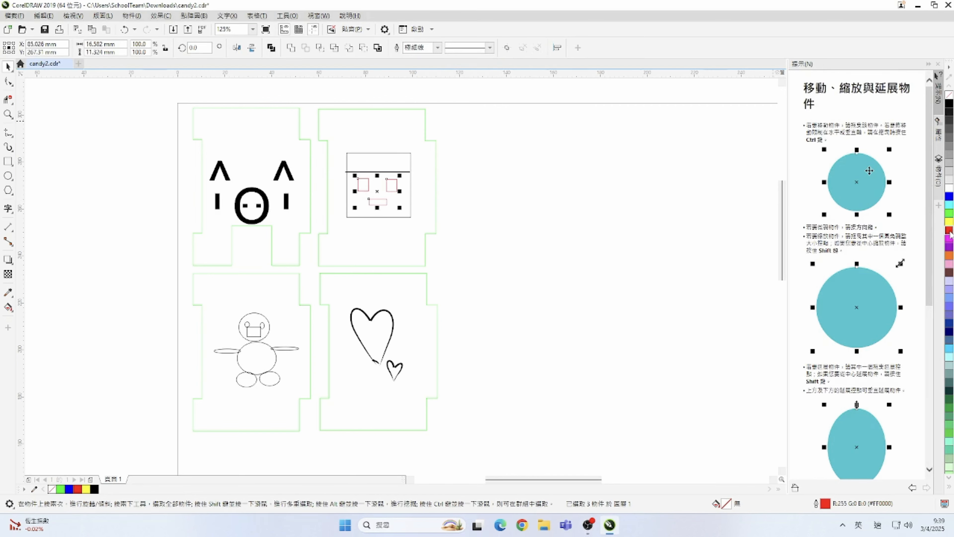
click(493, 206)
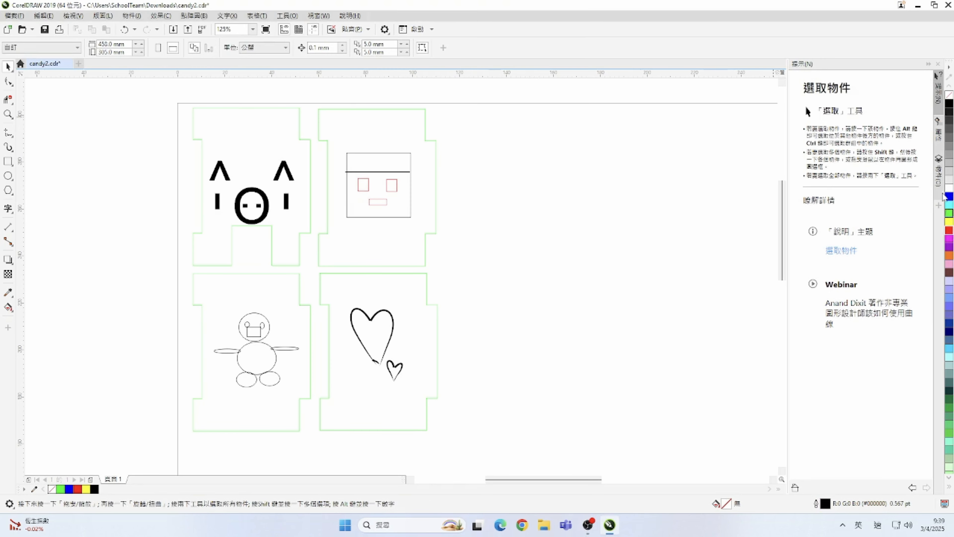
Set the document's primary colour mode to RGB in the colour management settings and accept them.
click(293, 17)
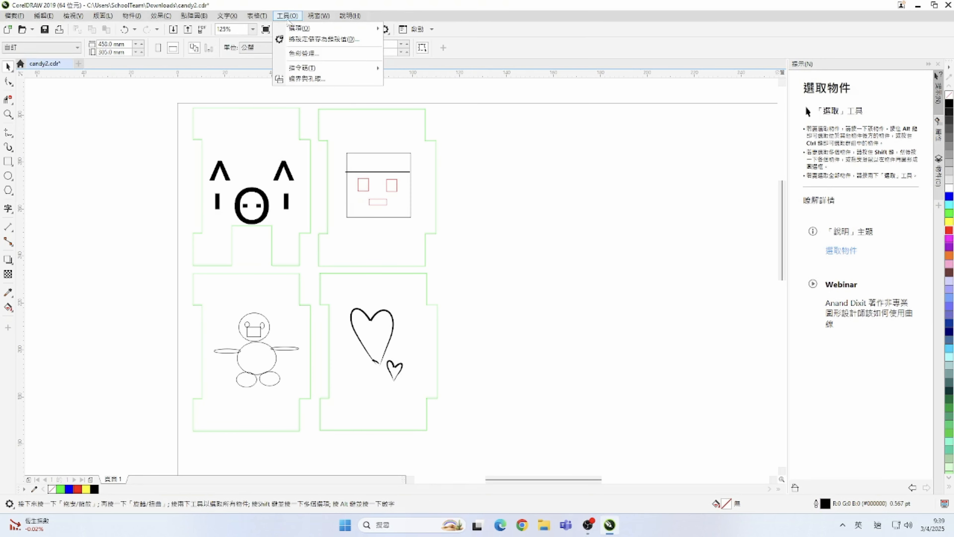
click(297, 53)
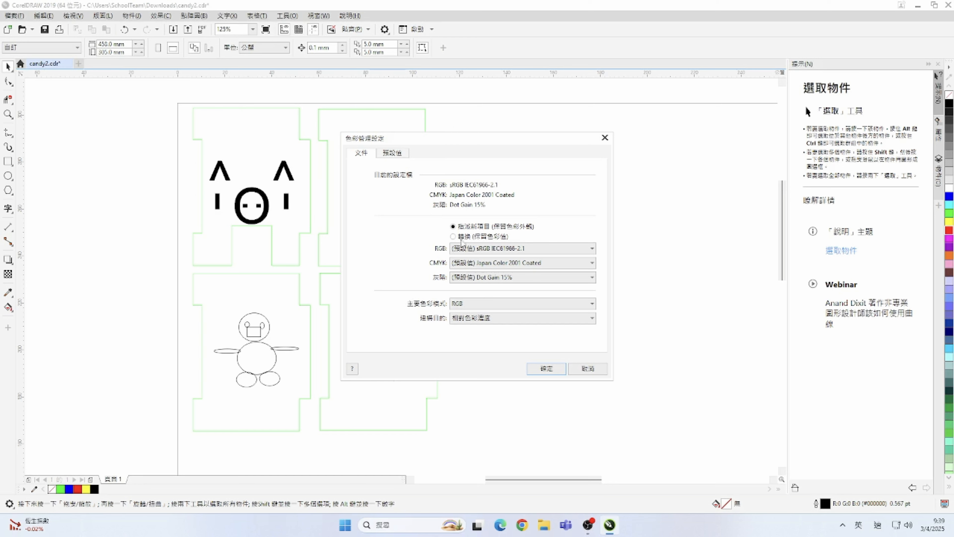
click(476, 303)
click(475, 307)
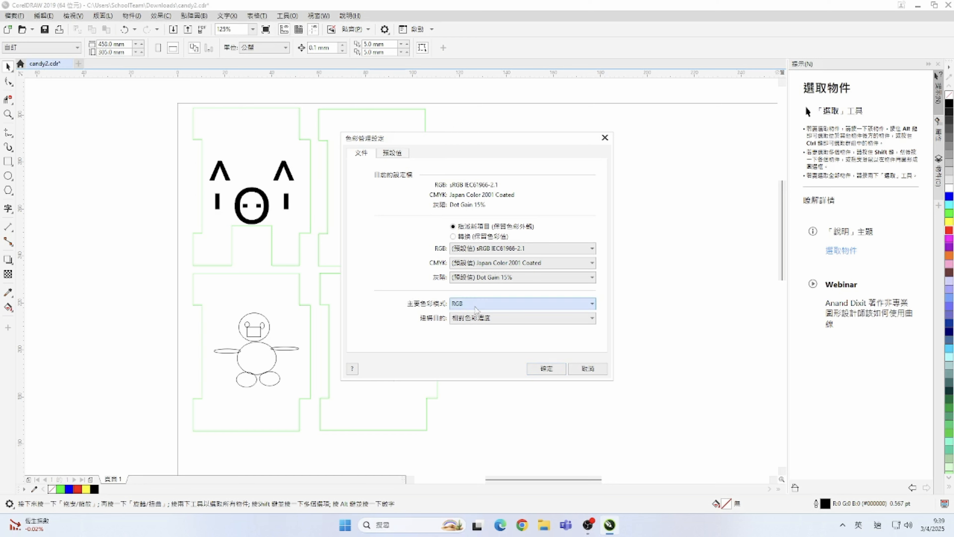
click(550, 372)
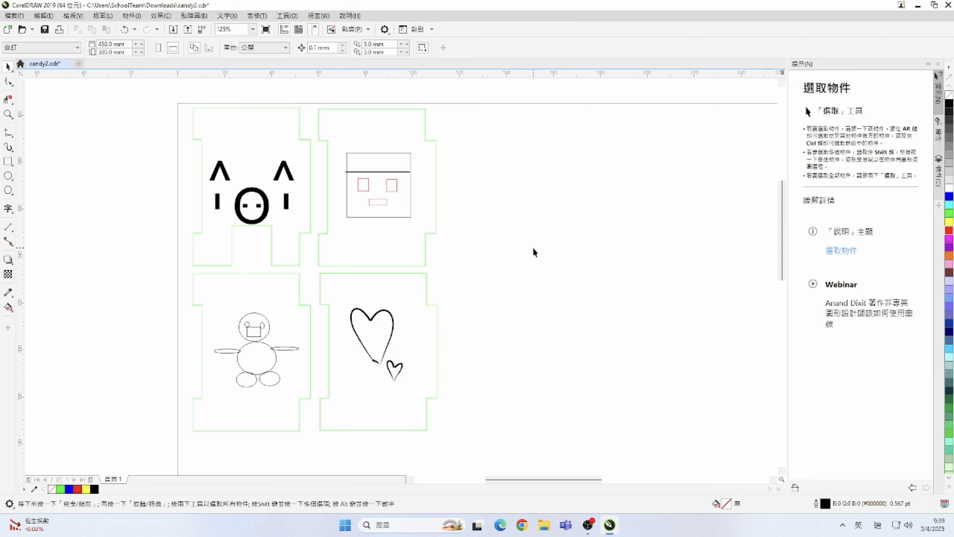
Move the pig panel into the page's upper-left corner and place the square-face panel close beside it.
drag(166, 97, 264, 181)
drag(326, 281, 325, 280)
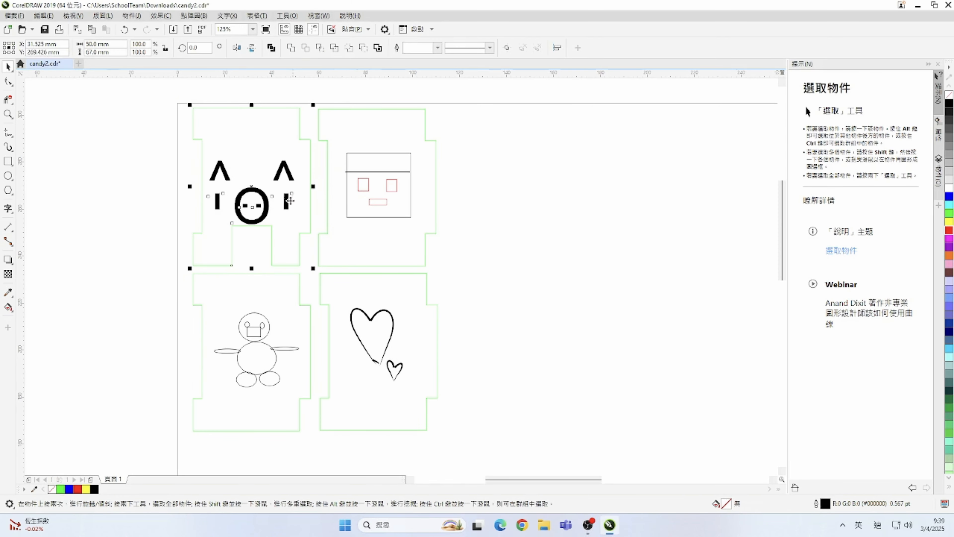
drag(301, 134, 288, 131)
drag(311, 95, 338, 124)
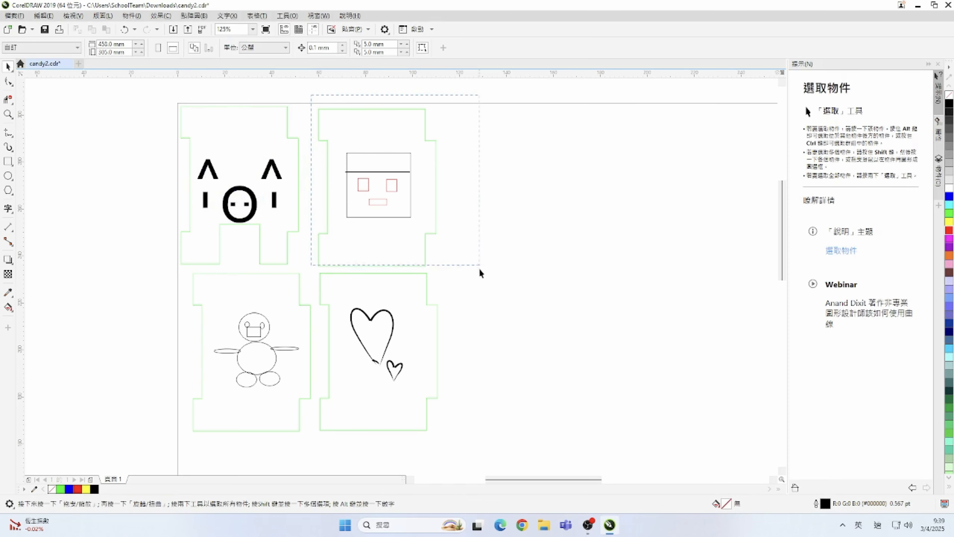
drag(481, 269, 480, 269)
drag(430, 141, 411, 140)
click(471, 266)
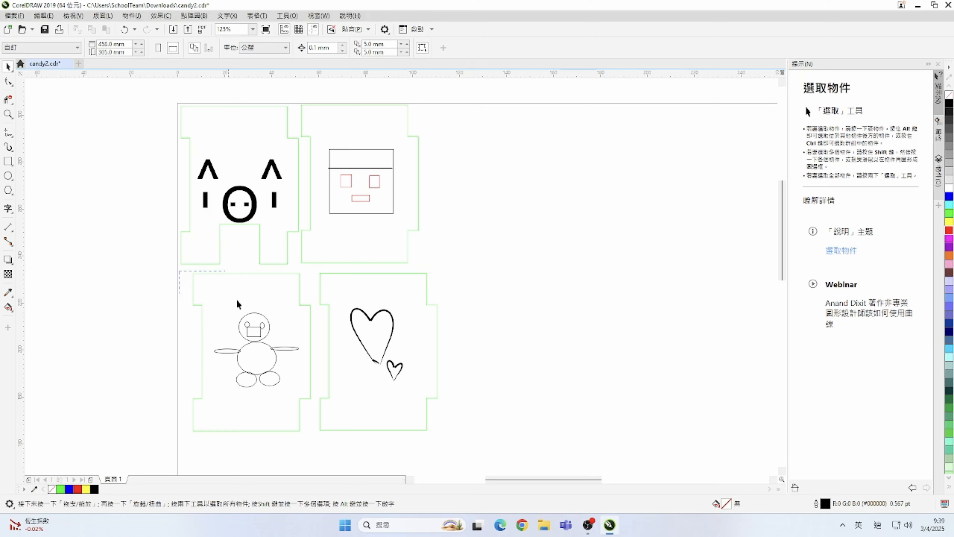
Move the round-figure panel and the hearts panel up and left, close beneath the two upper panels.
drag(320, 431, 320, 431)
drag(300, 288, 289, 280)
drag(465, 445, 309, 269)
click(499, 261)
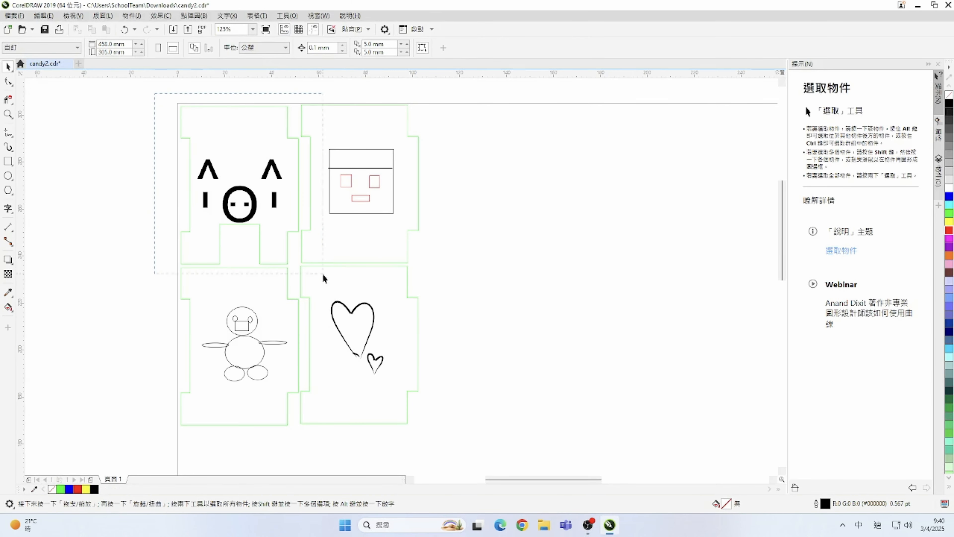
Select all objects of the pig panel and open the print preview.
drag(322, 272, 323, 274)
click(18, 17)
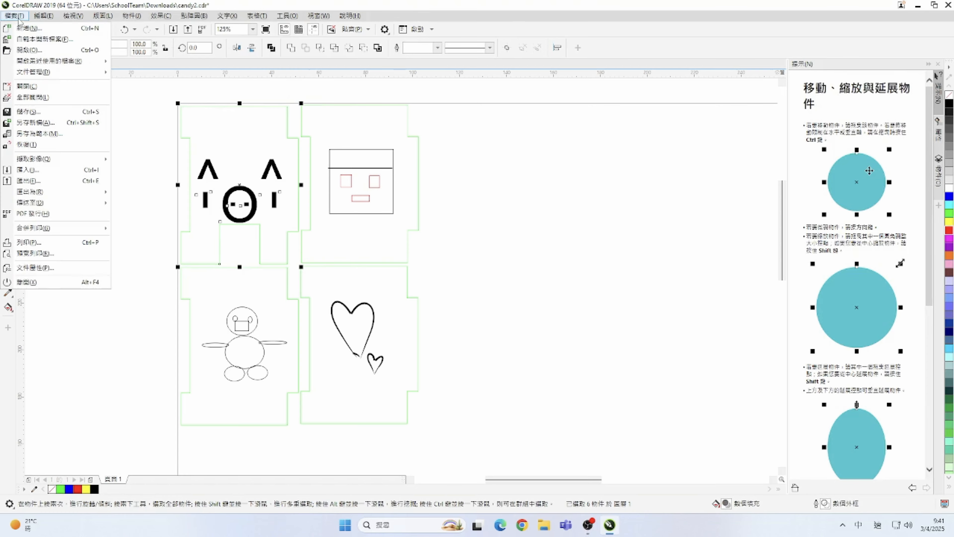
click(62, 256)
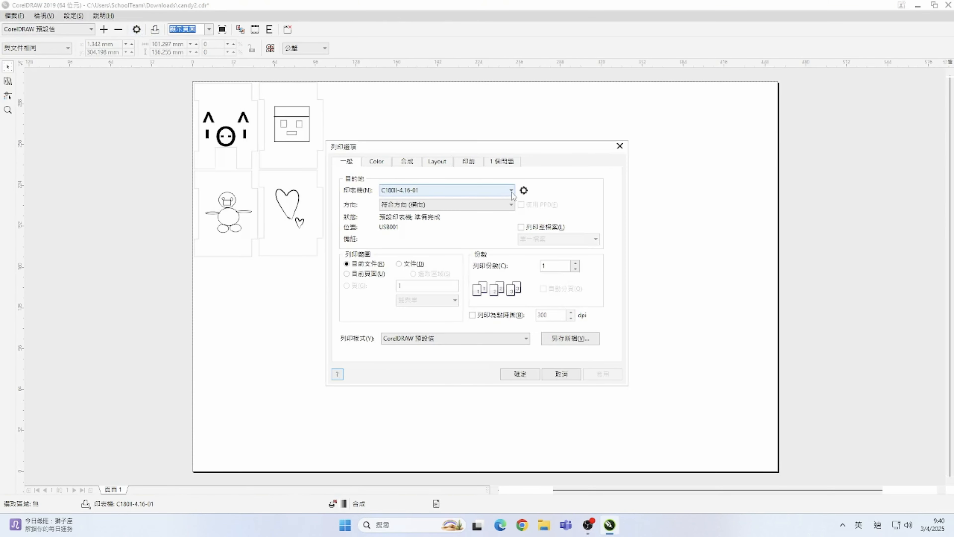
Set the print colour conversion to C180II-4.16-01 and return to the general print options.
click(378, 162)
click(454, 225)
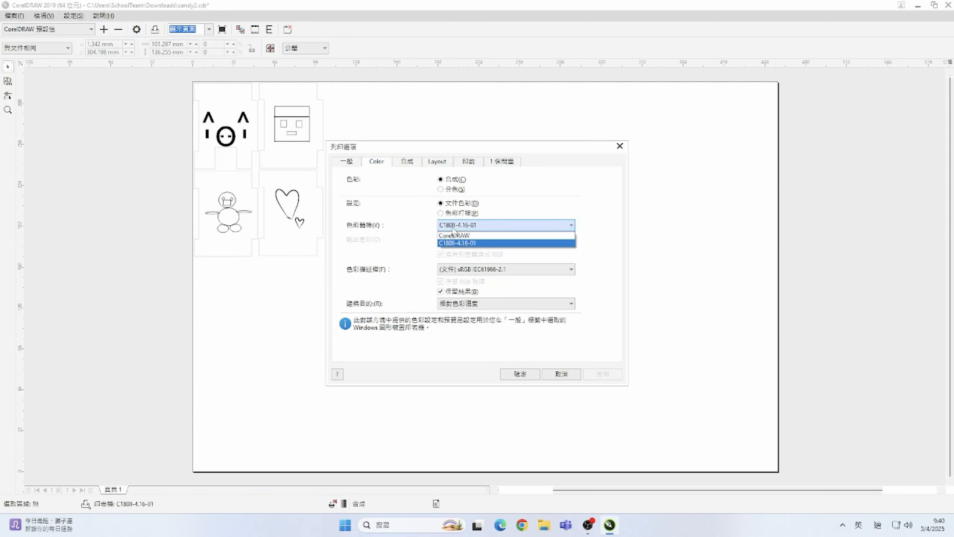
click(460, 244)
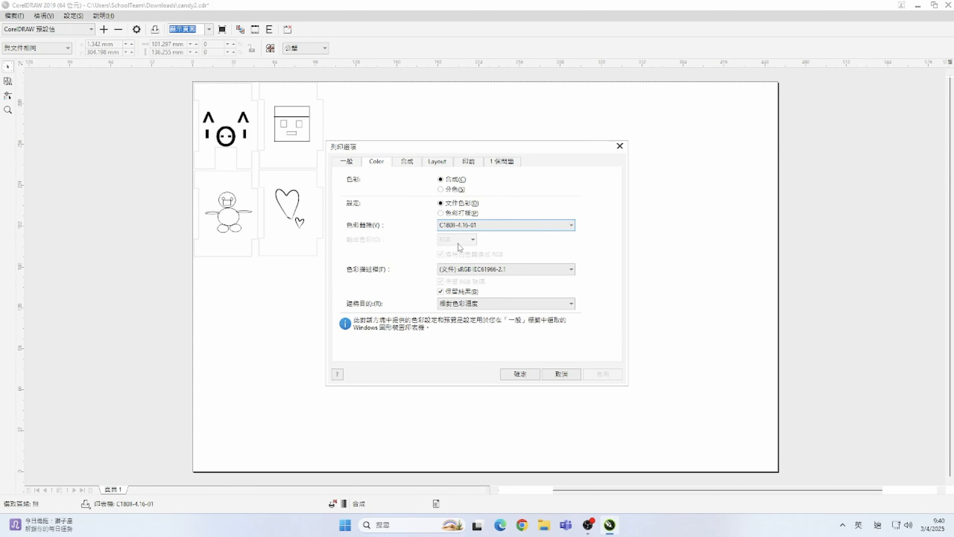
click(349, 166)
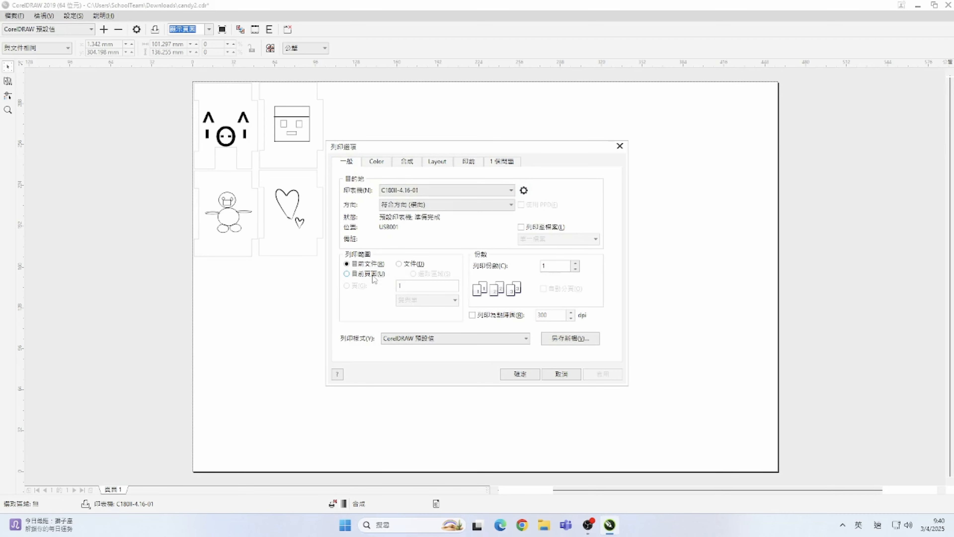
Set the C180II-4.16-01 printer's red and green pens to speed 0.7 and power 98, with Raster turned off.
click(523, 190)
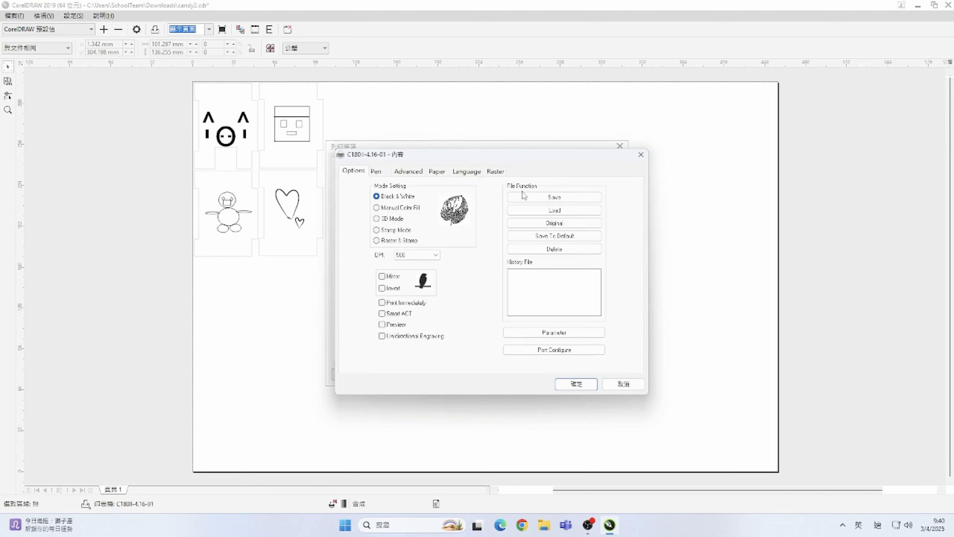
click(376, 171)
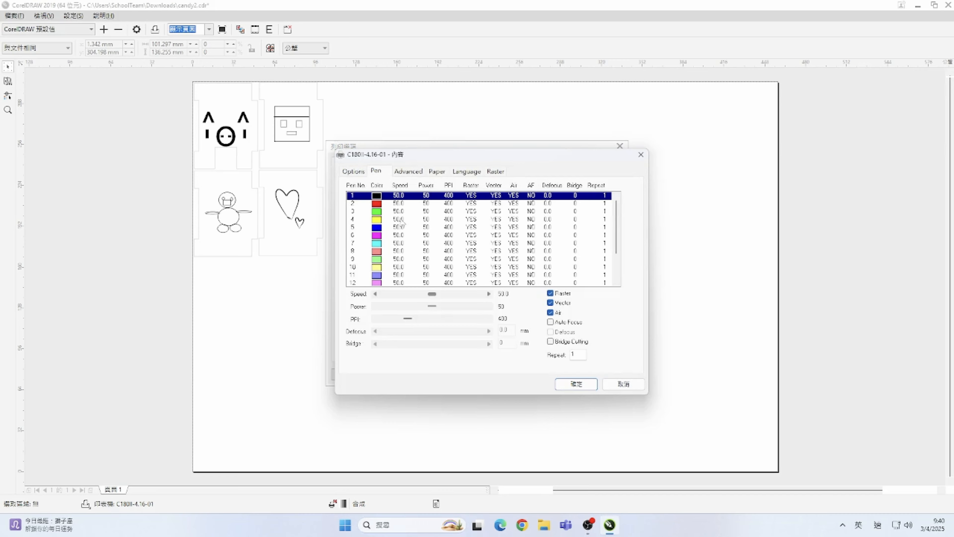
click(406, 204)
shift+click(407, 213)
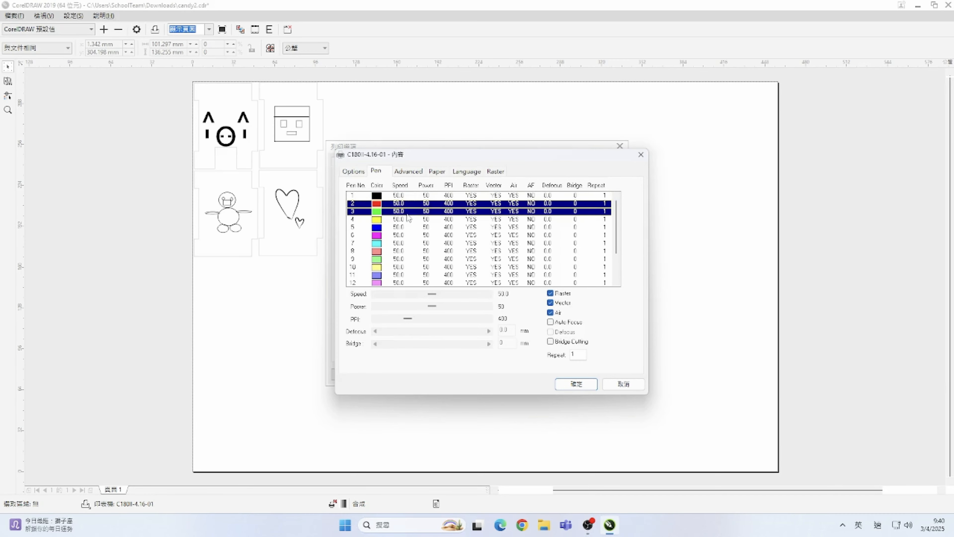
drag(433, 306, 383, 297)
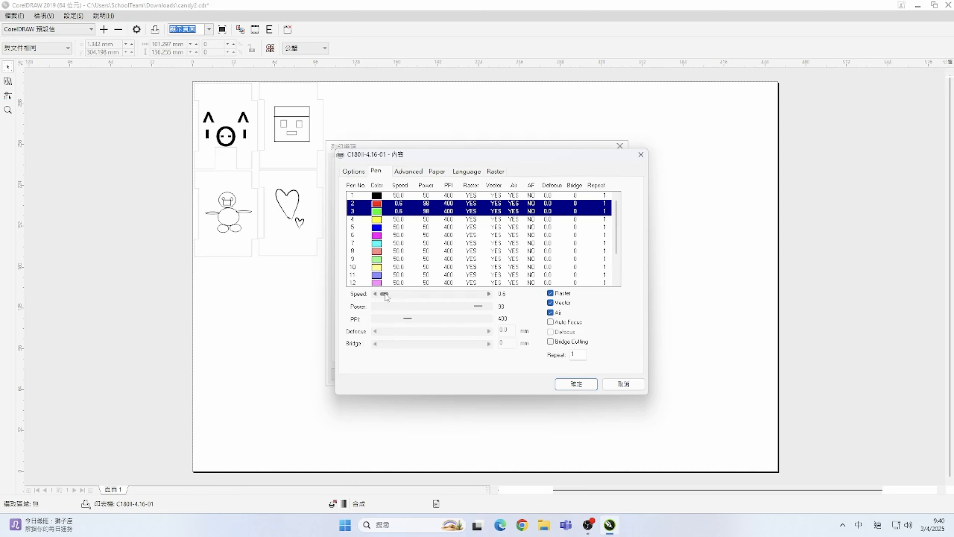
drag(386, 294, 386, 294)
click(555, 295)
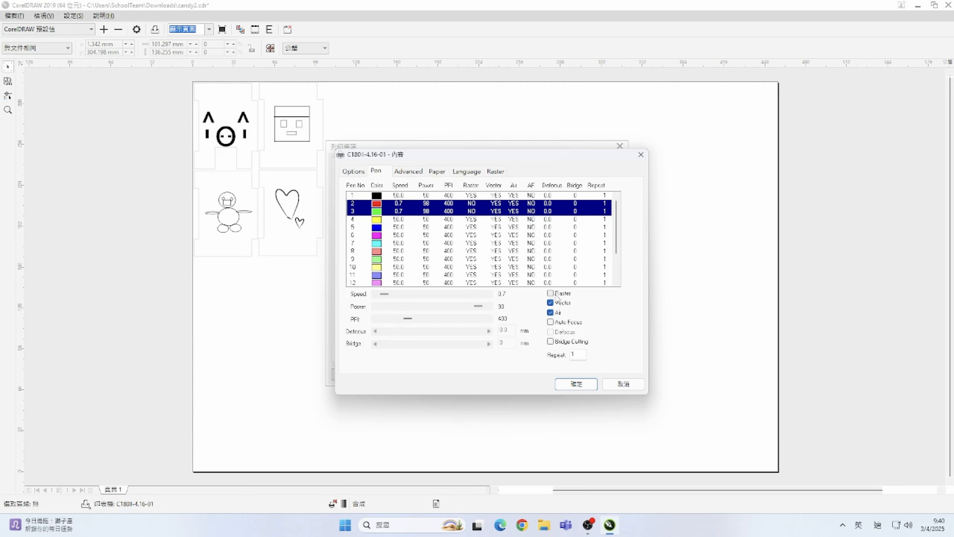
Raise the black pen's speed to the maximum, increase its power moderately, and accept the printer properties.
click(428, 195)
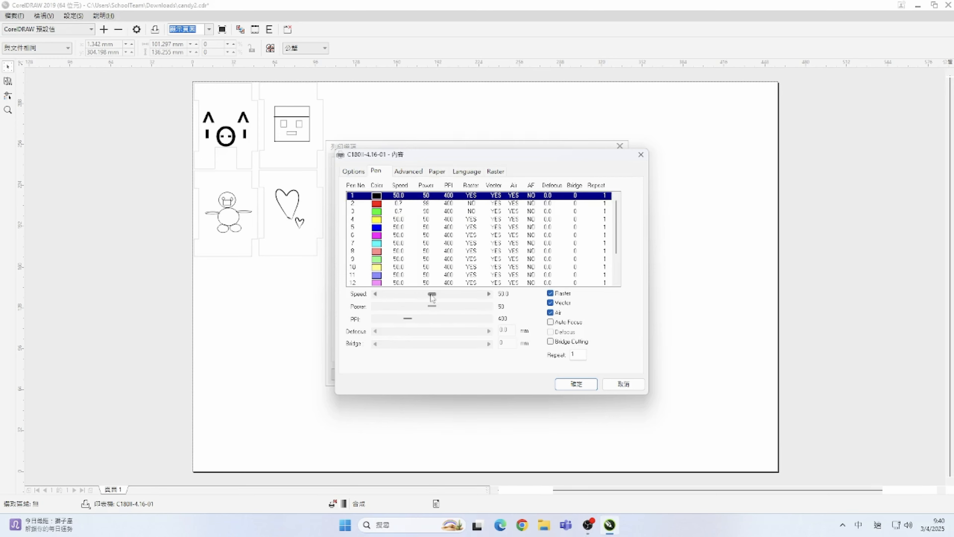
drag(432, 295, 489, 296)
drag(432, 307, 454, 308)
drag(453, 305, 452, 306)
click(578, 389)
Limit the print range to the selected objects (選取區域) and apply the print options.
click(423, 274)
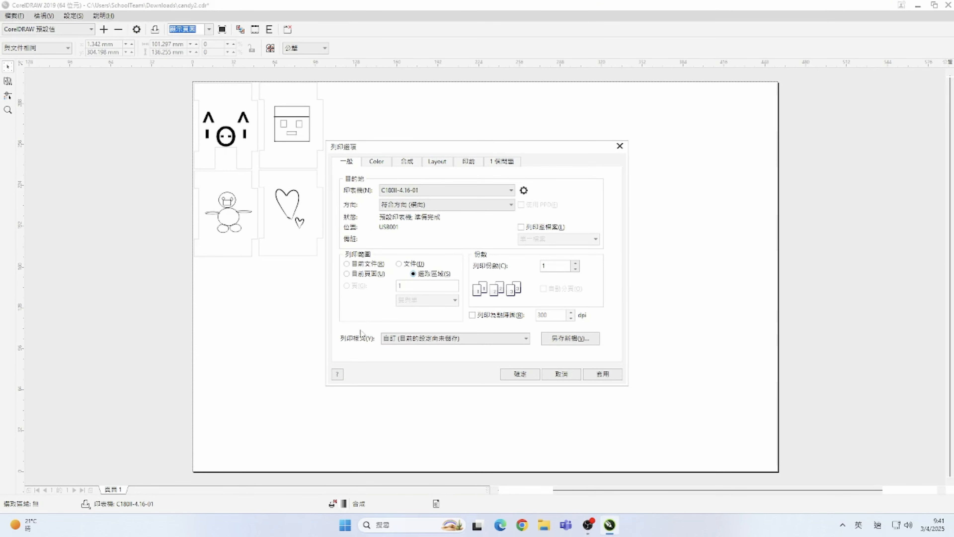
click(608, 377)
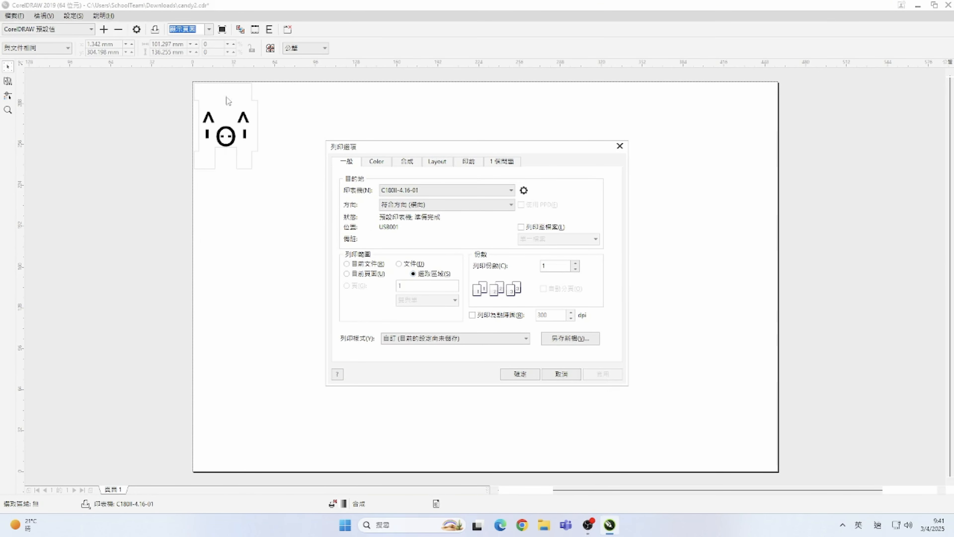